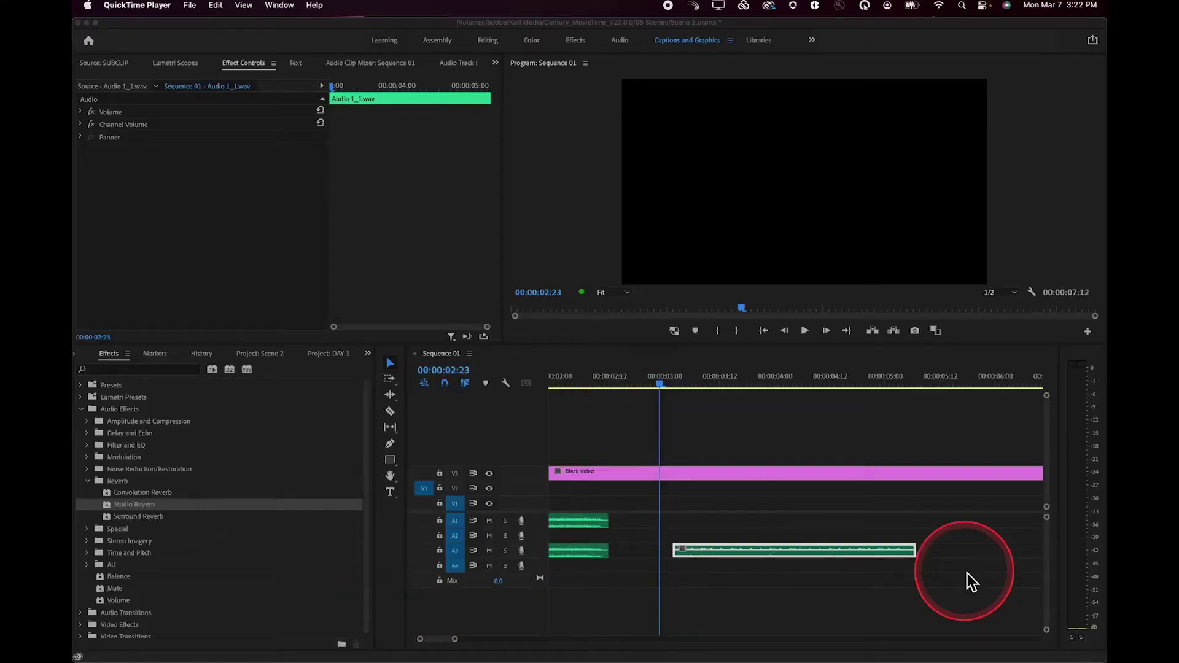
click(723, 442)
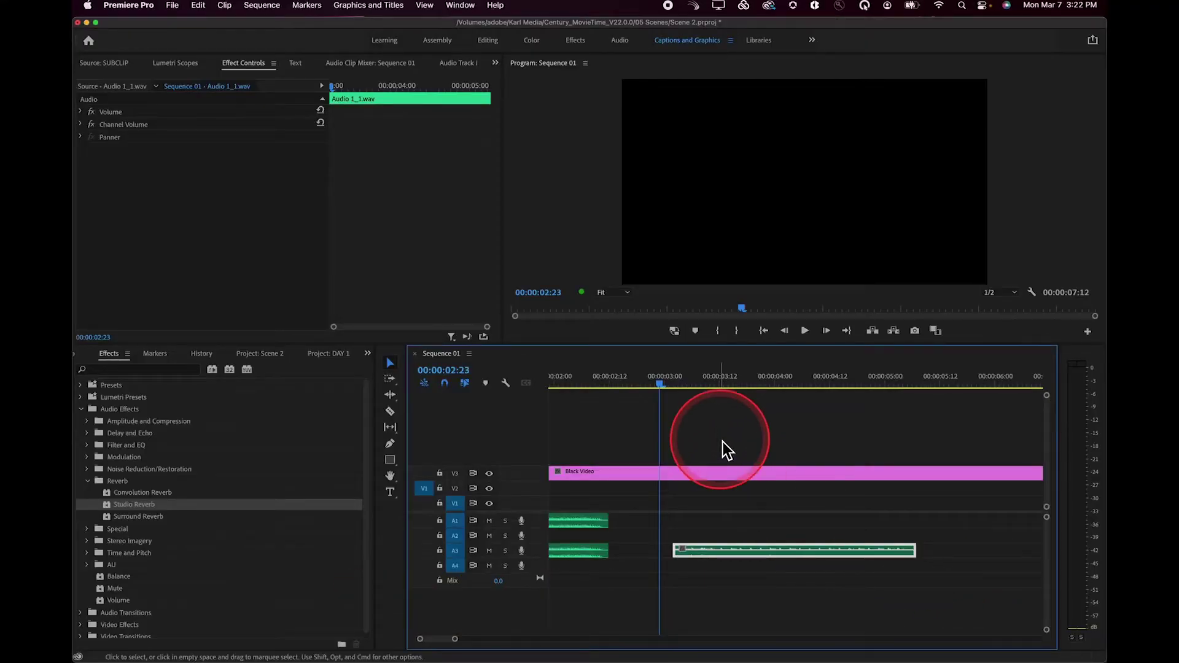
key(space)
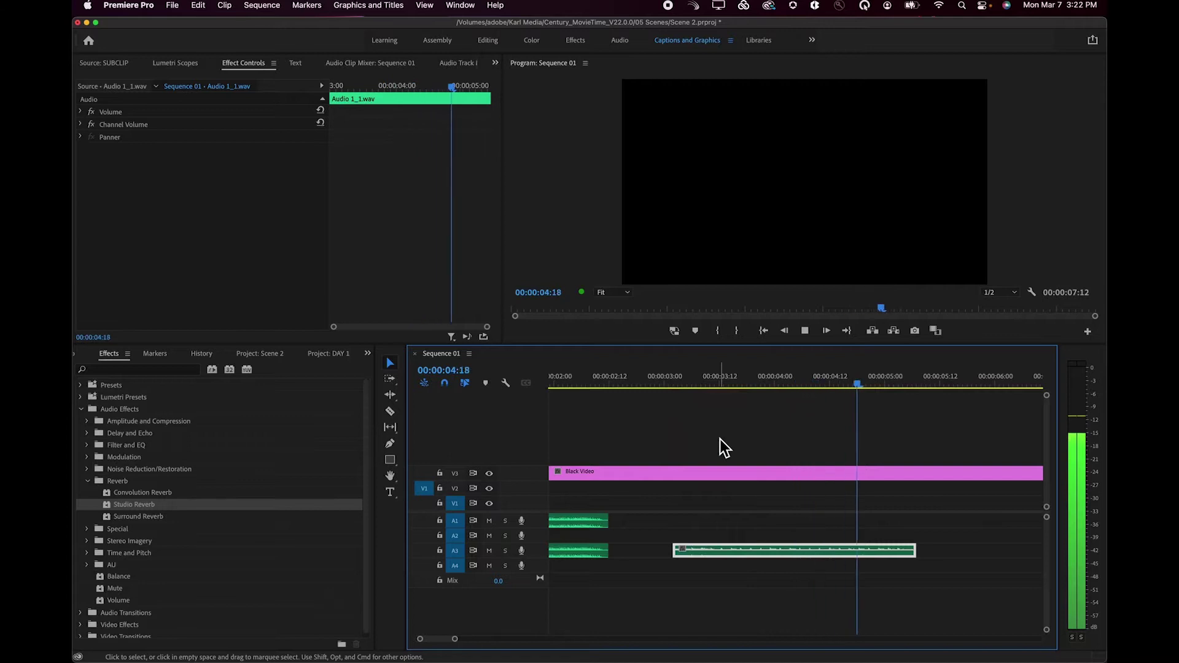
key(space)
click(662, 599)
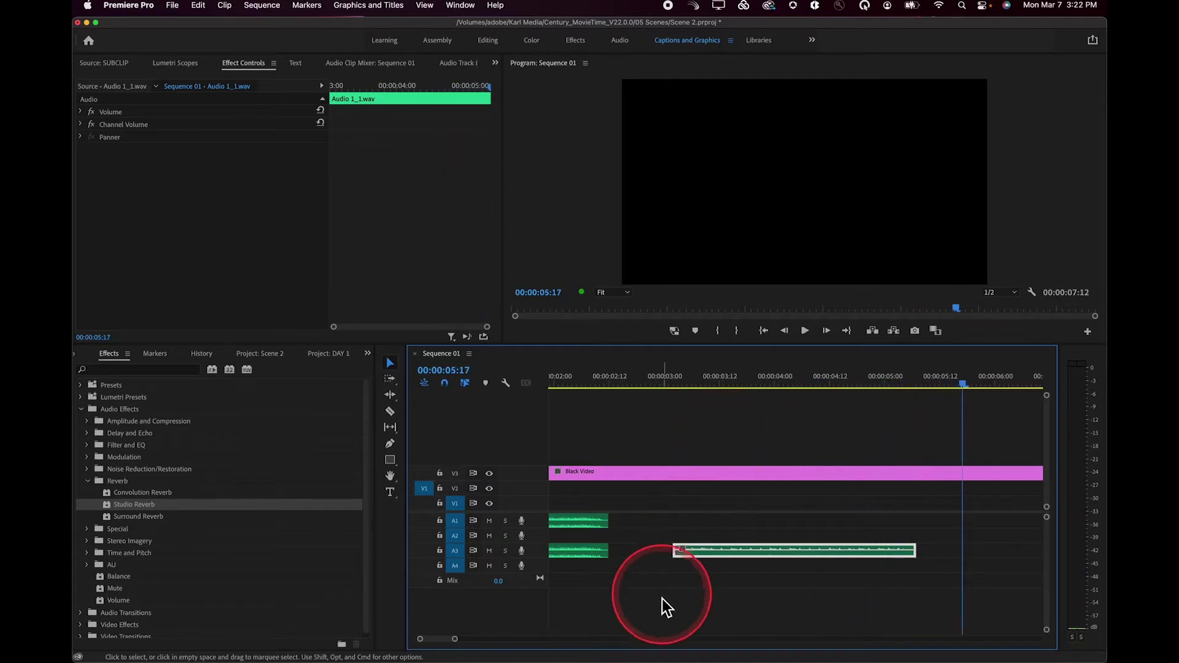
drag(696, 397, 650, 378)
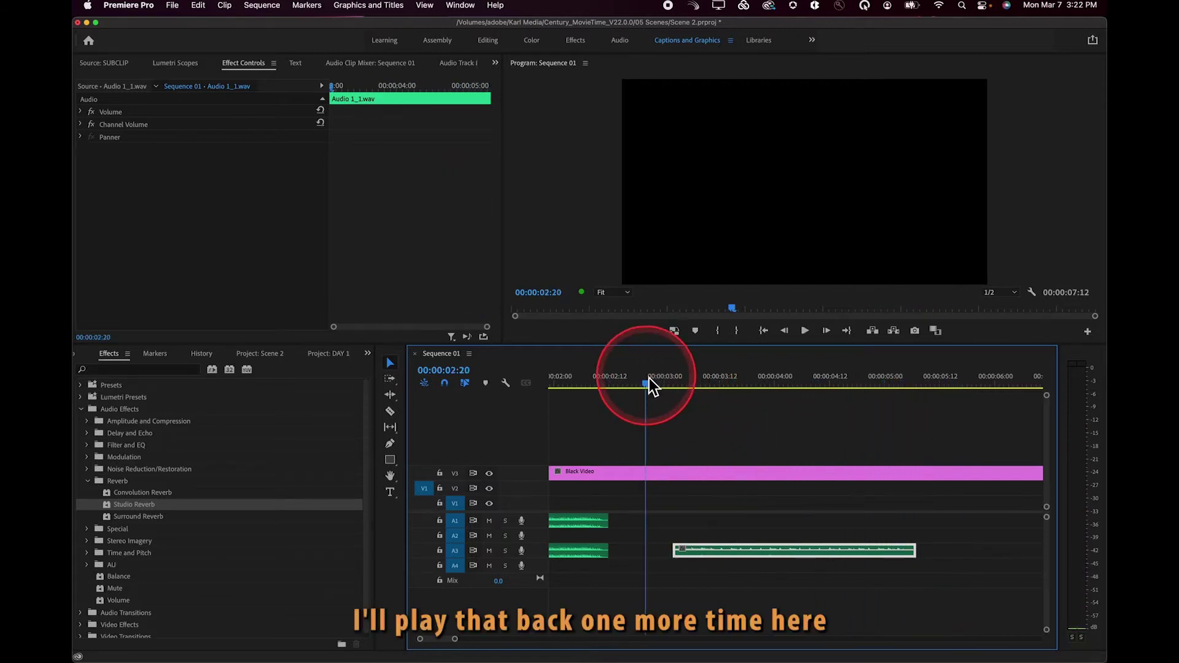
key(space)
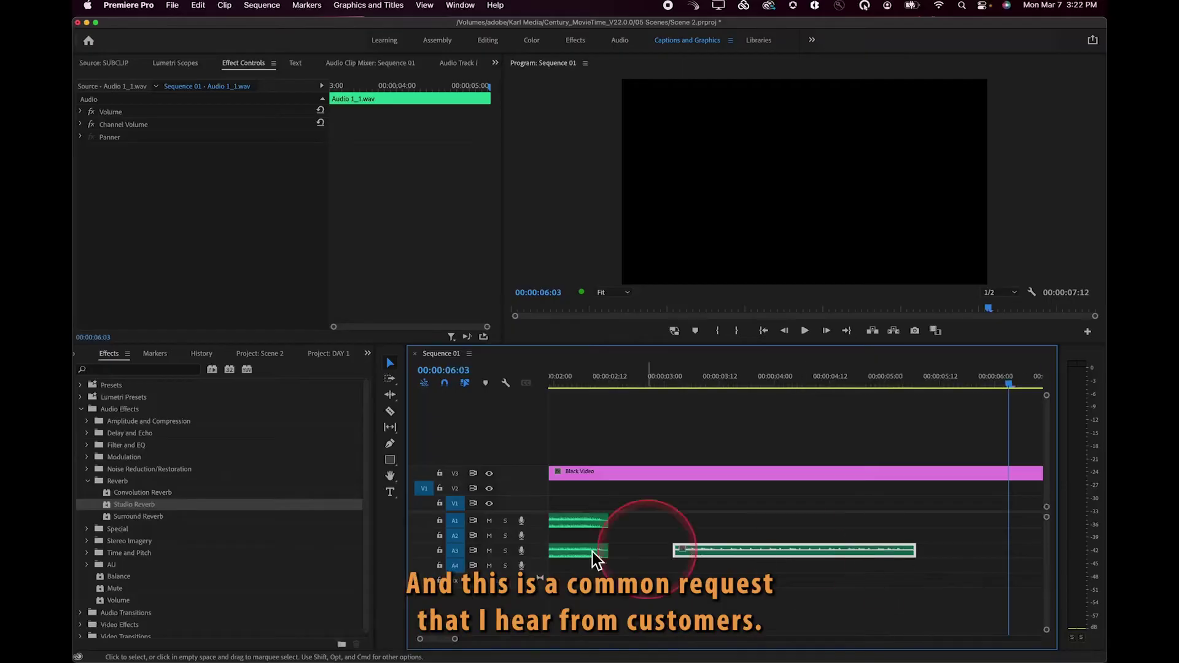
drag(196, 509, 105, 429)
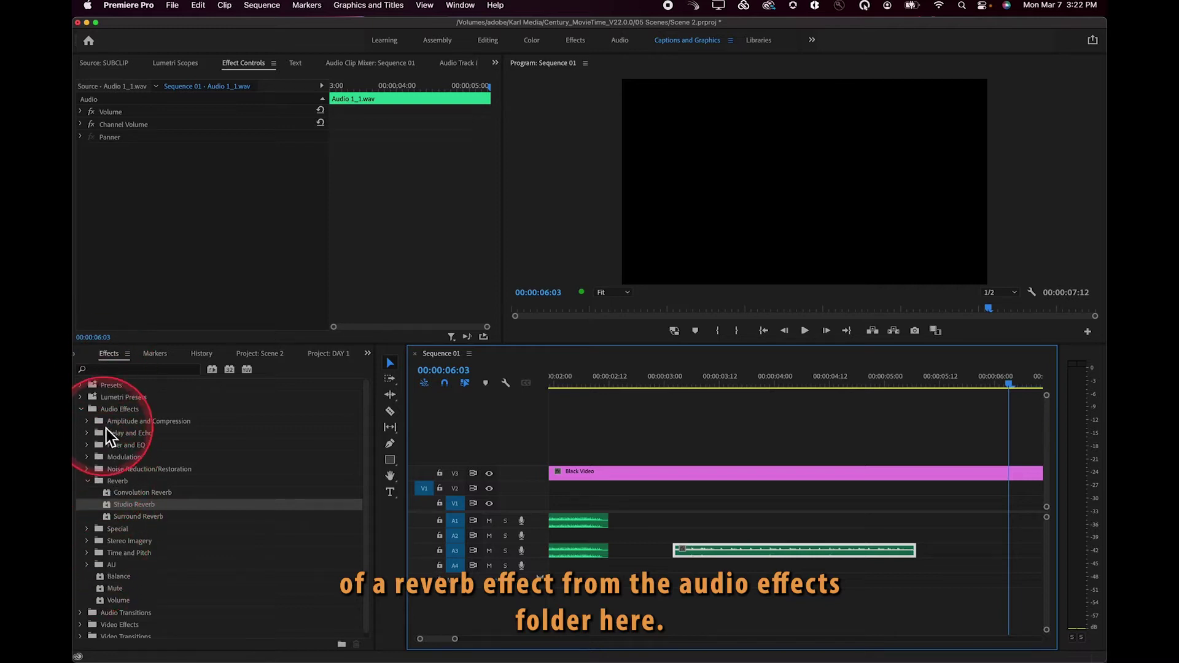
Apply Studio Reverb with the Great Hall preset to the A3 ringing clip, then park the playhead before it.
drag(119, 563, 728, 556)
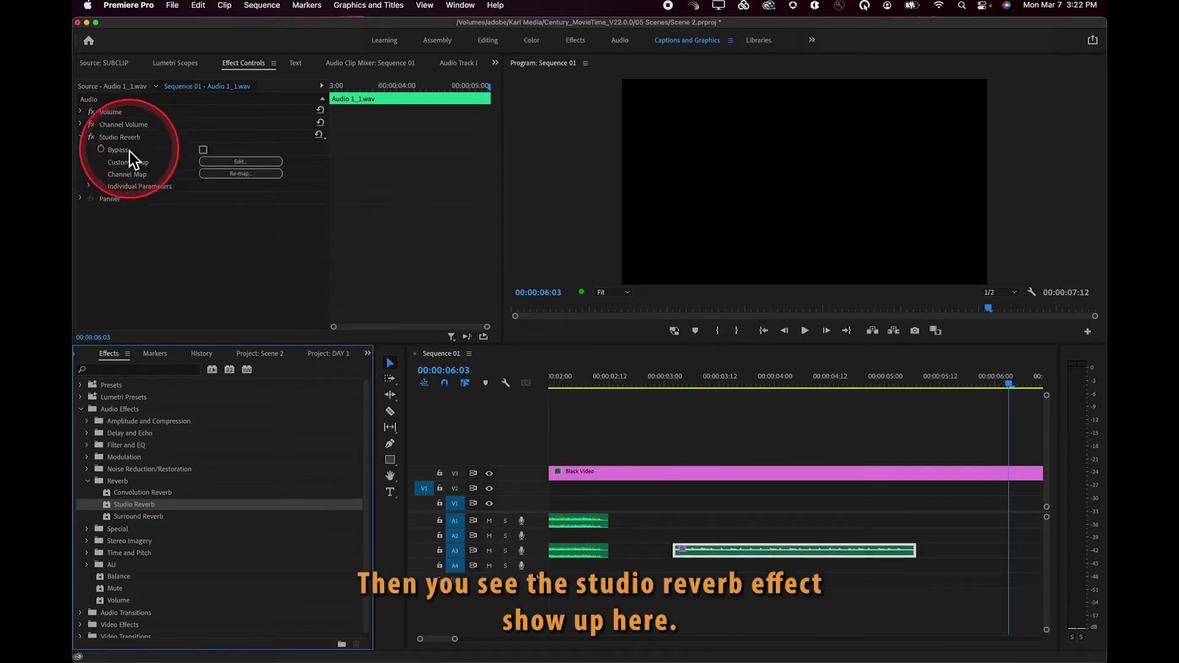
click(241, 161)
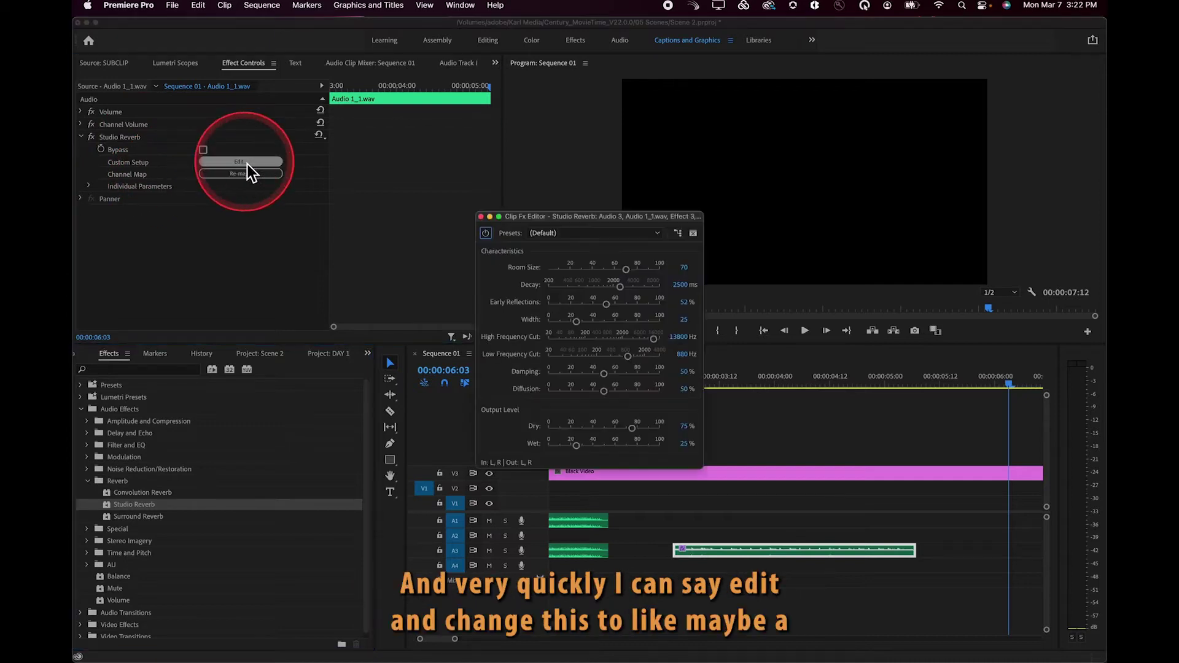
click(628, 238)
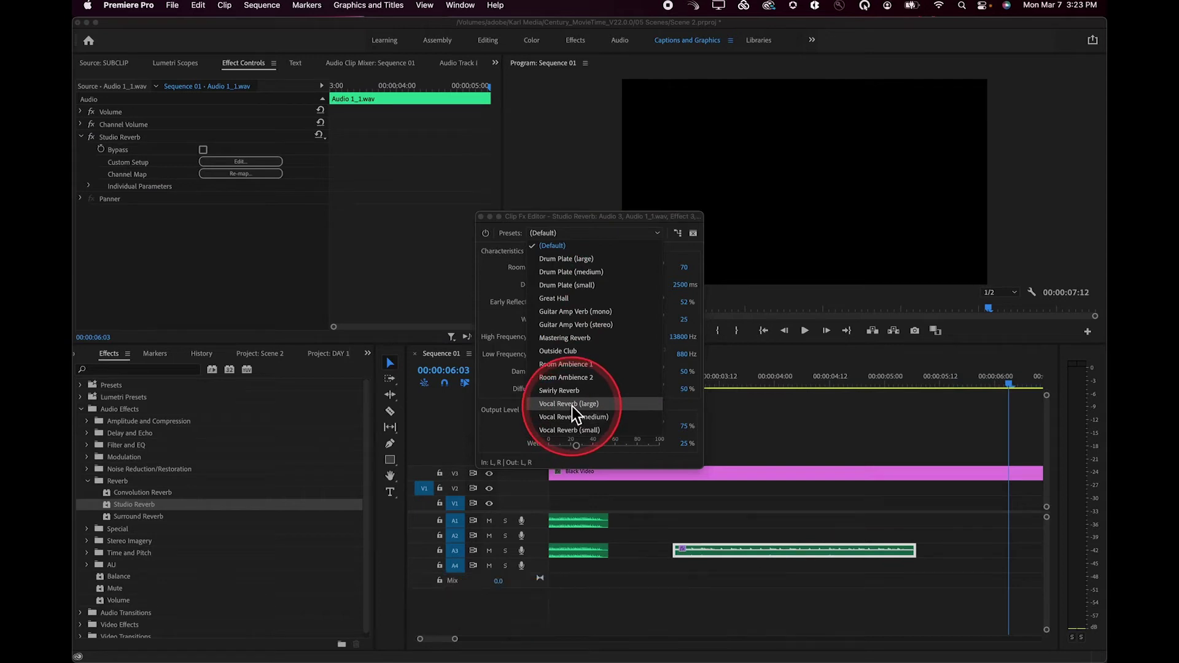
click(555, 300)
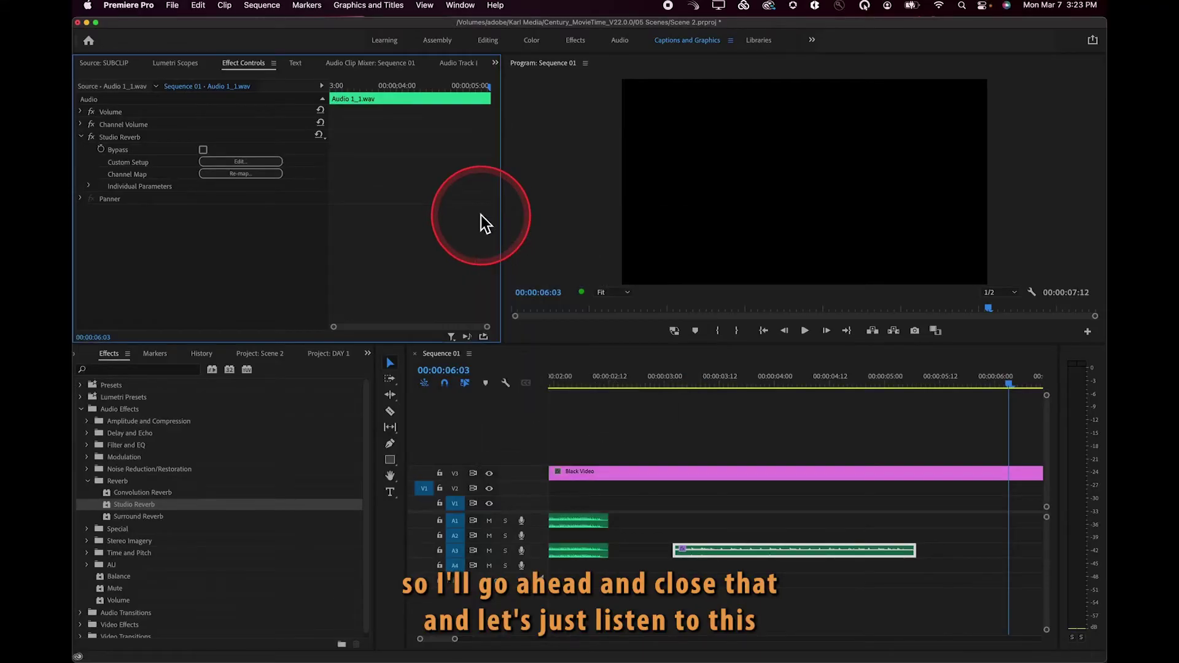
click(657, 374)
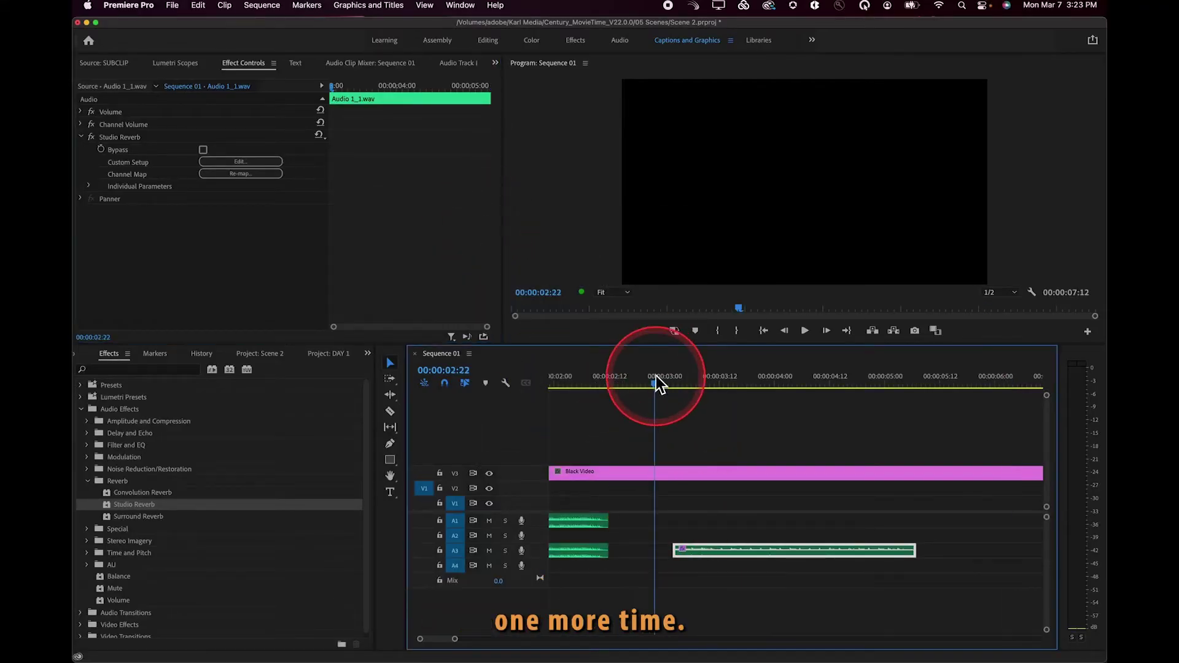
key(space)
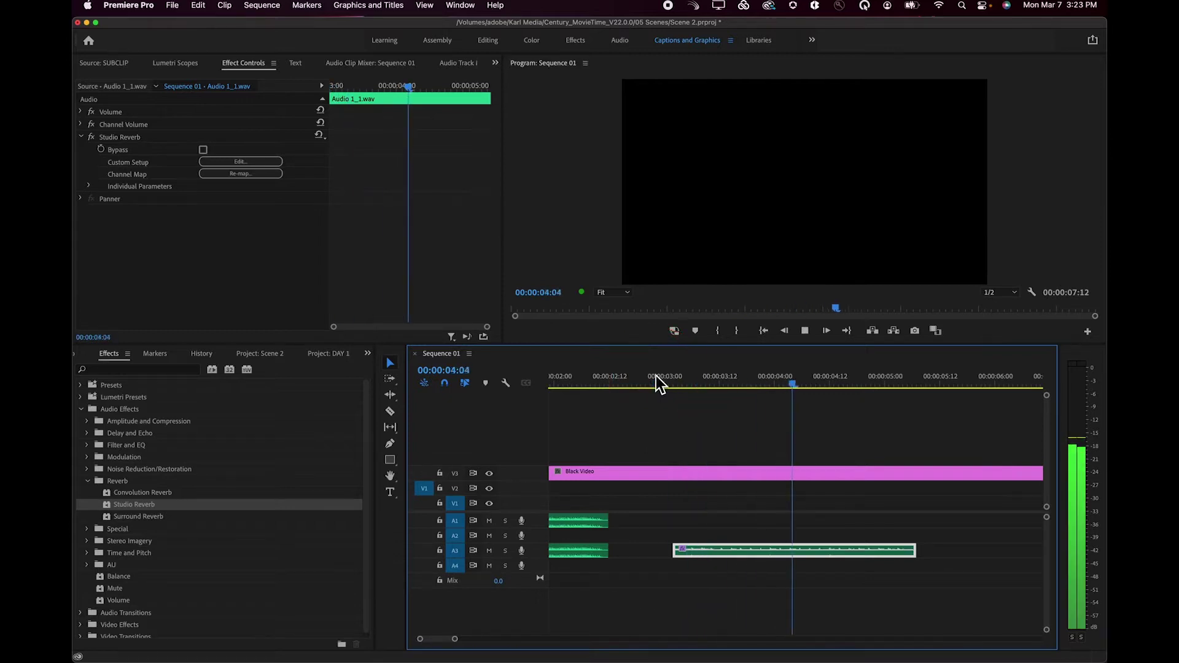
key(space)
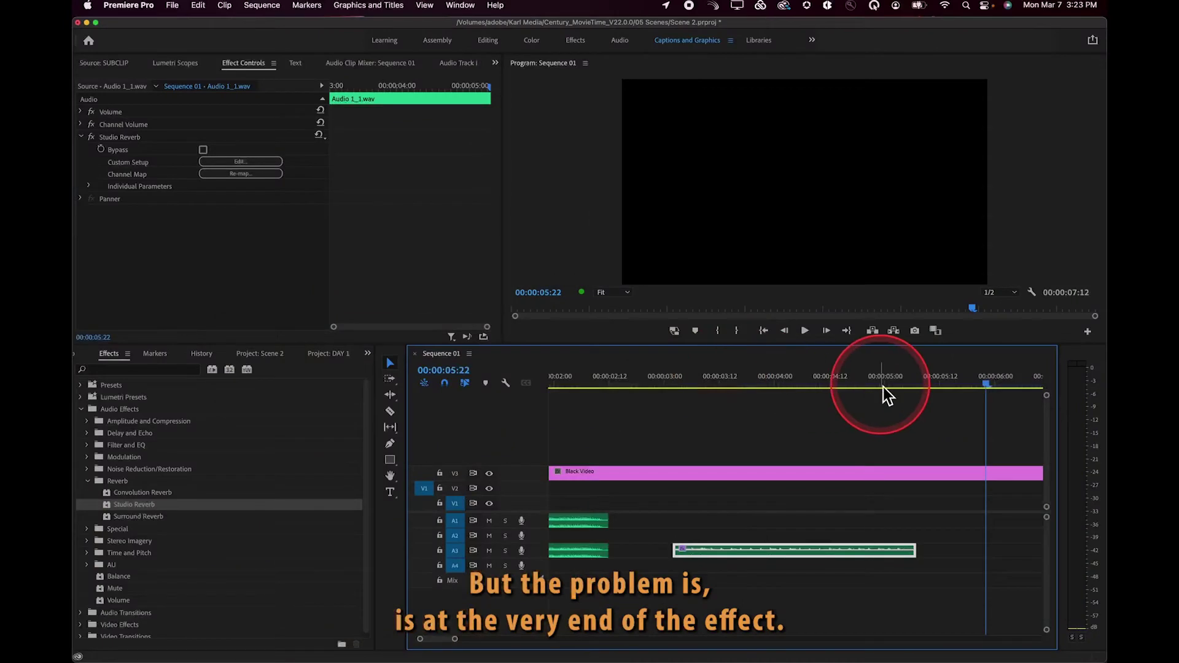
click(818, 381)
key(space)
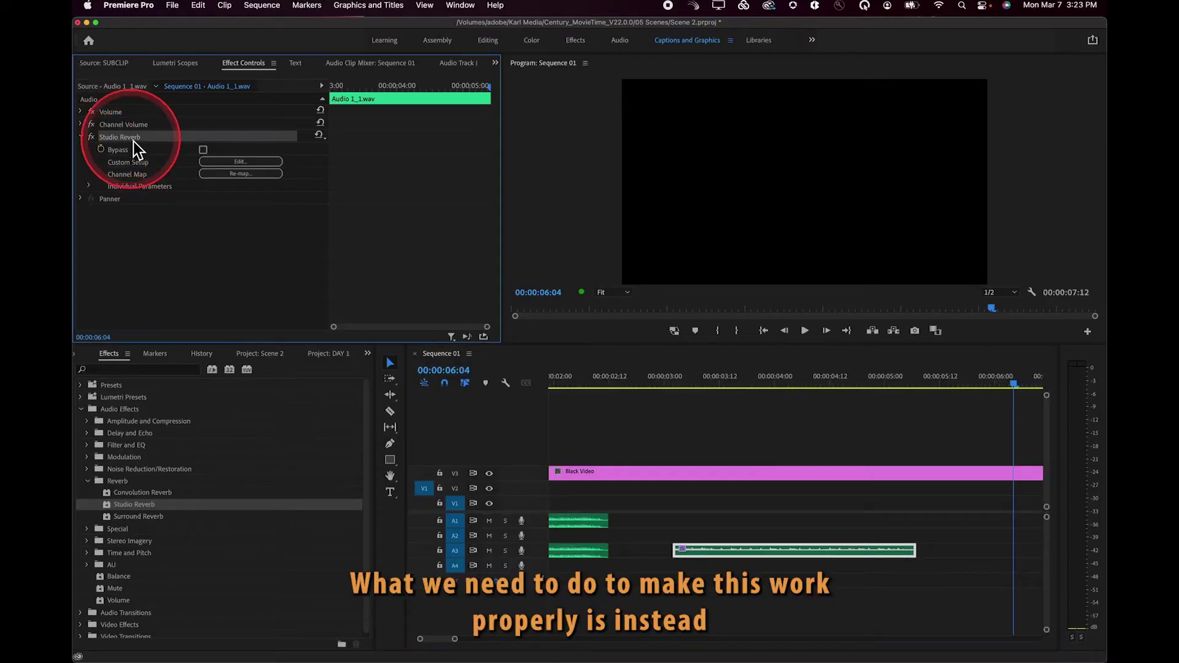
Delete the Studio Reverb clip effect from the A3 clip and switch to the Audio Track Mixer.
drag(134, 141, 688, 548)
key(Delete)
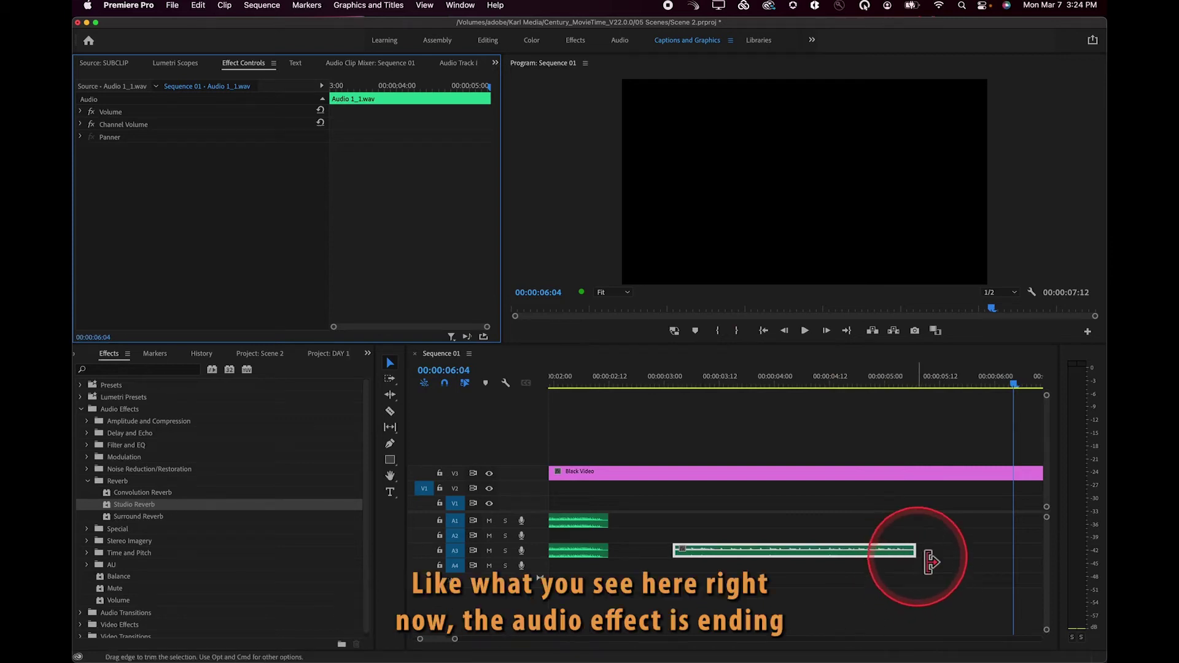
click(915, 566)
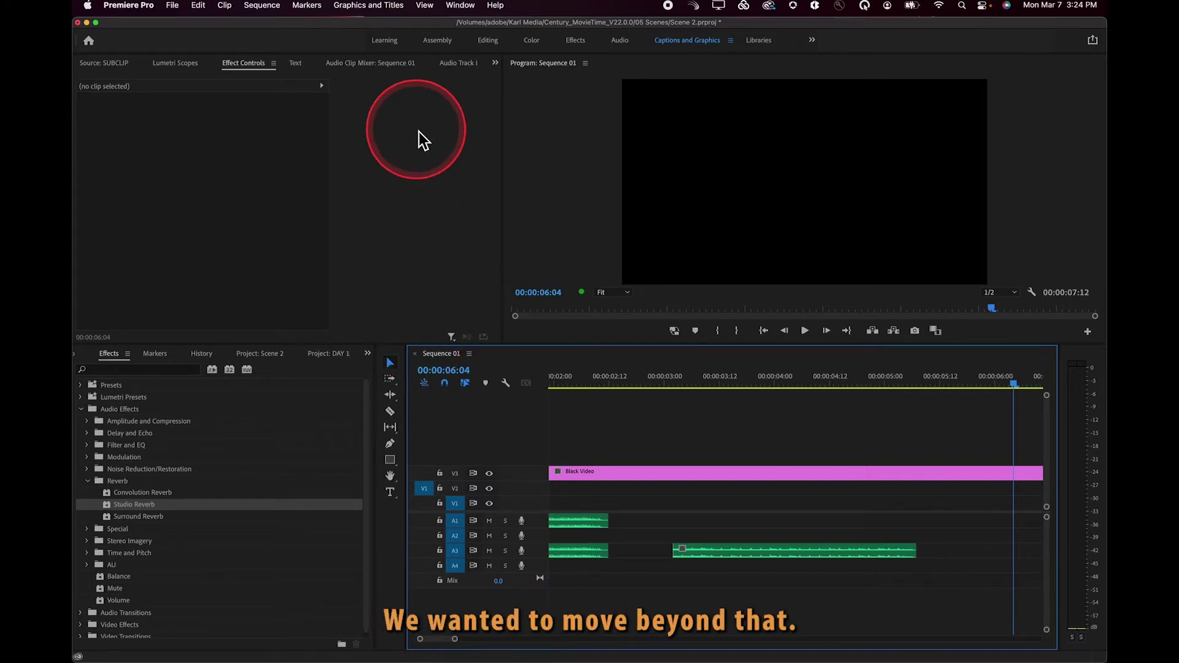
click(464, 65)
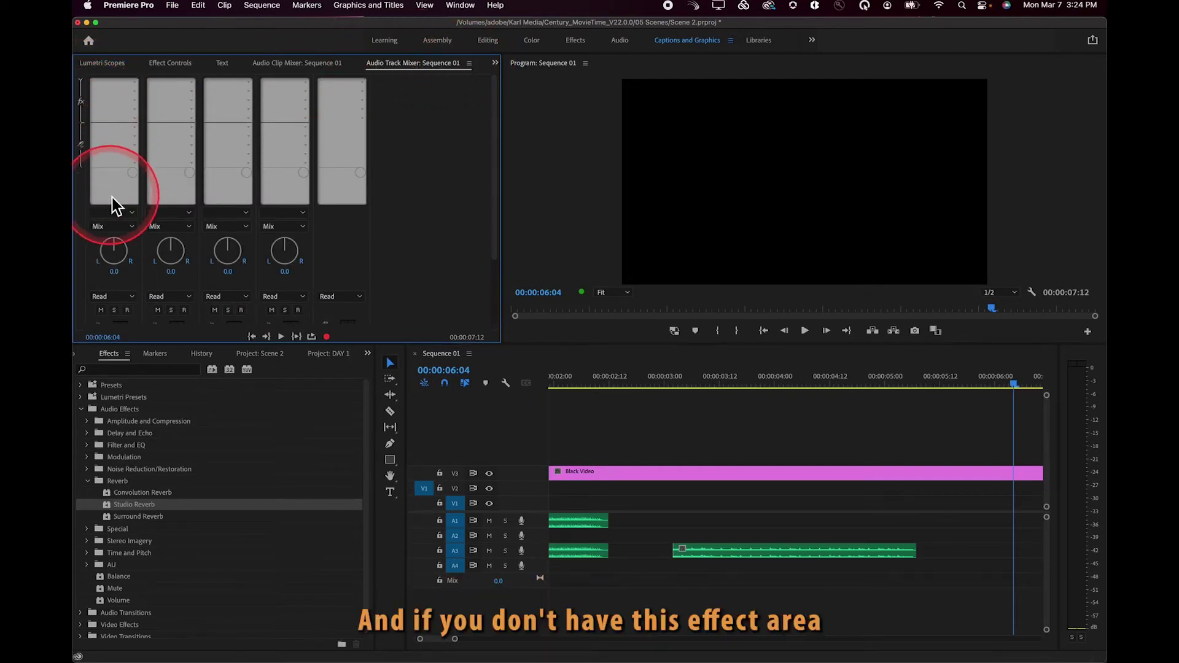
Collapse the mixer's effects and sends area and start renaming the Audio 1 track.
click(80, 79)
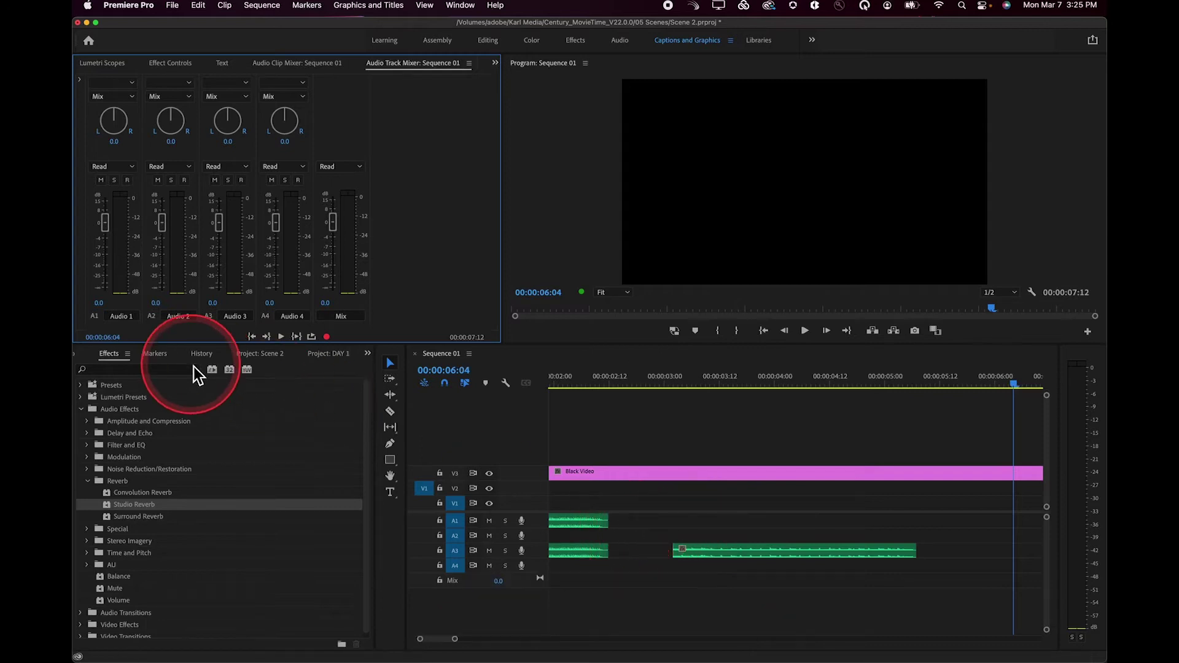
double_click(122, 319)
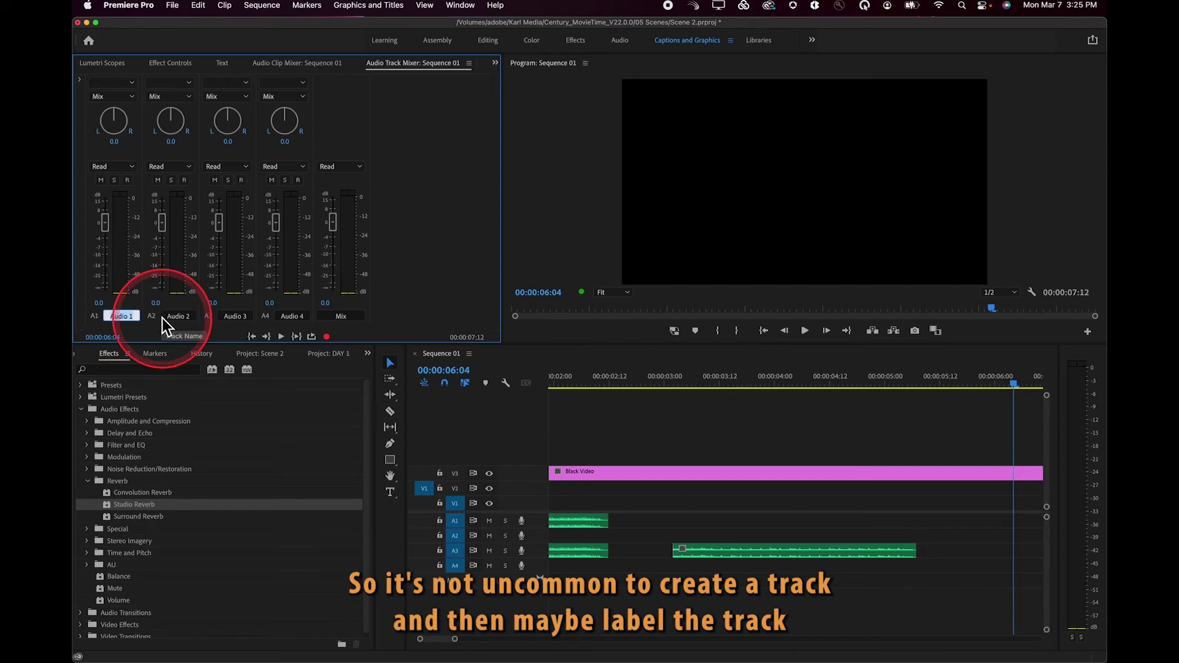
Name the A1 track 'Ringouts'.
text(Ringouts)
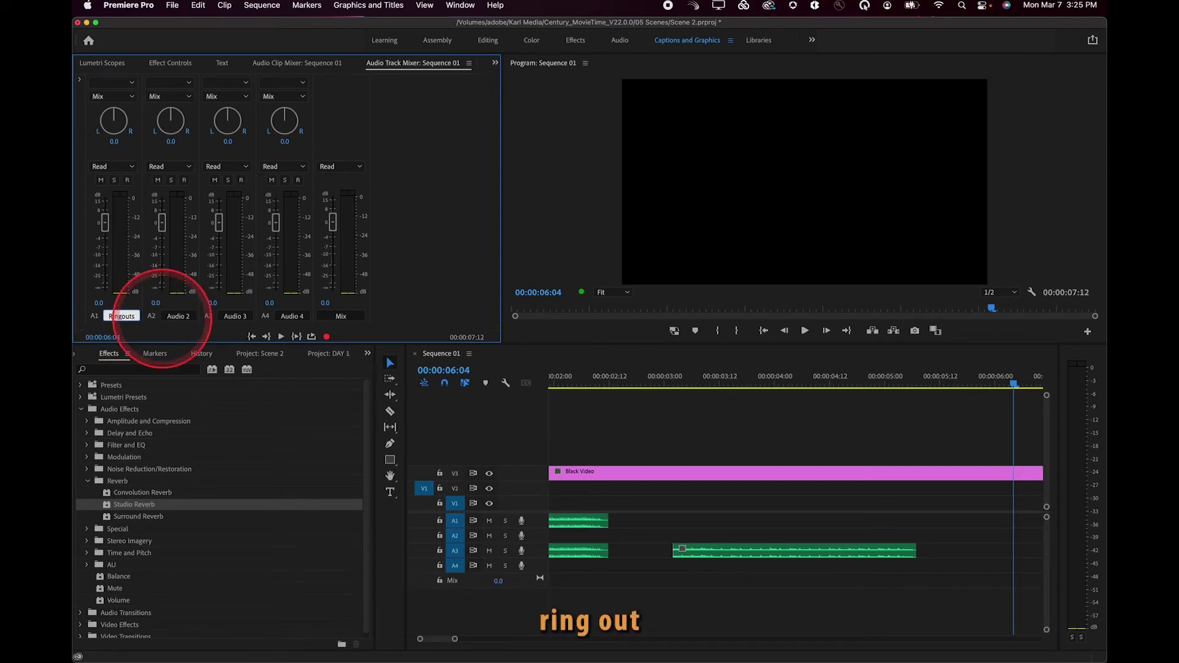
key(Return)
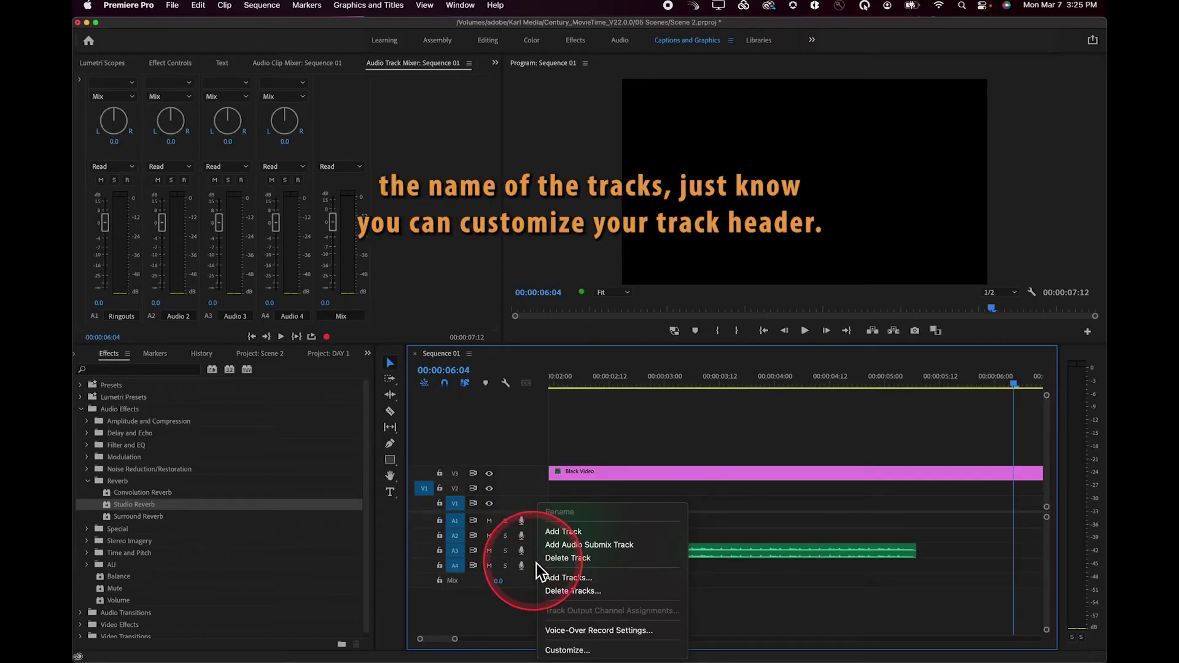
Customize the A1 track header to show the track name, voice-over record control and volume meter.
click(565, 650)
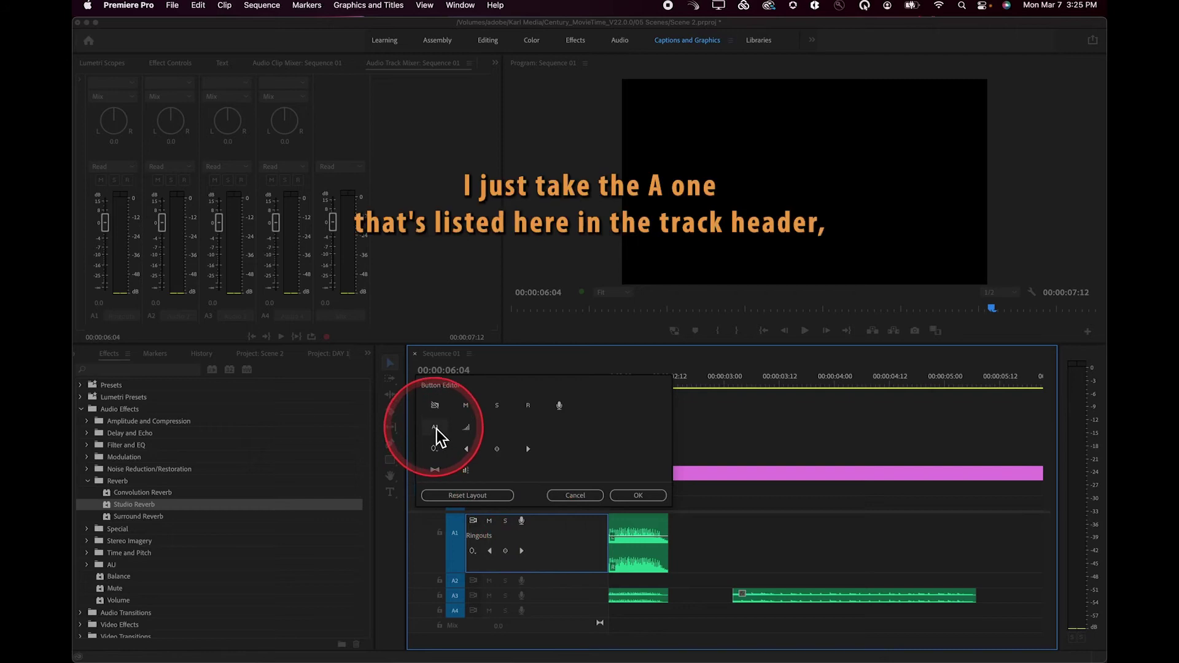
mouse_move(438, 437)
mouse_down()
mouse_move(546, 540)
mouse_move(558, 529)
mouse_move(550, 537)
mouse_up()
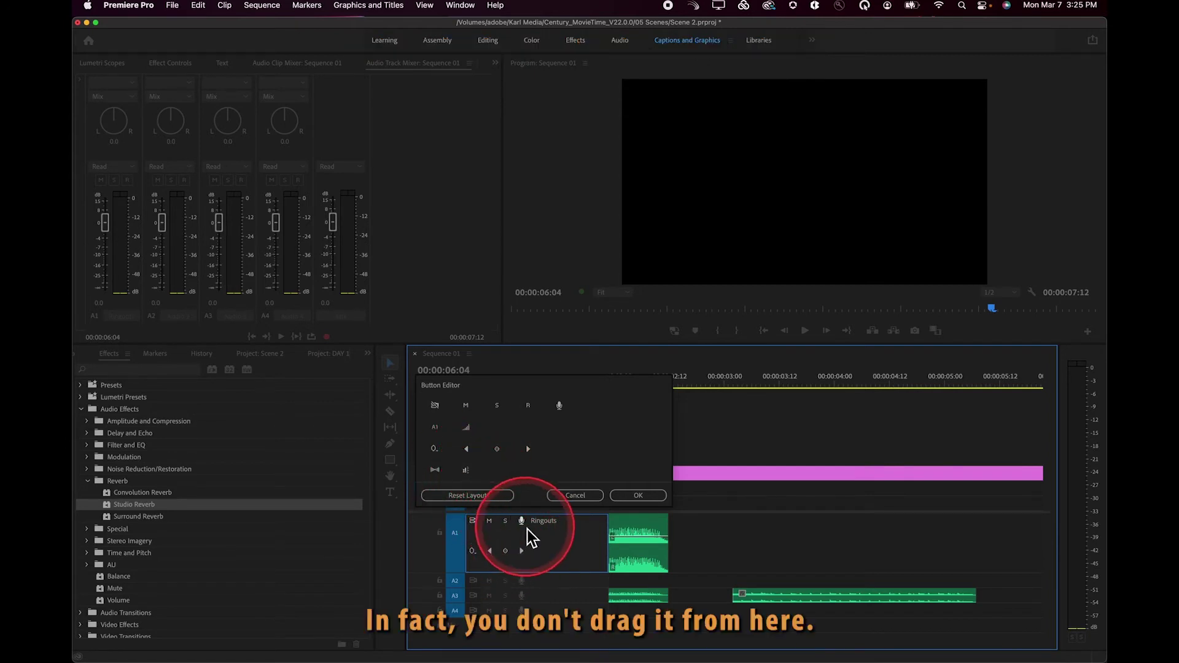
drag(560, 410, 540, 561)
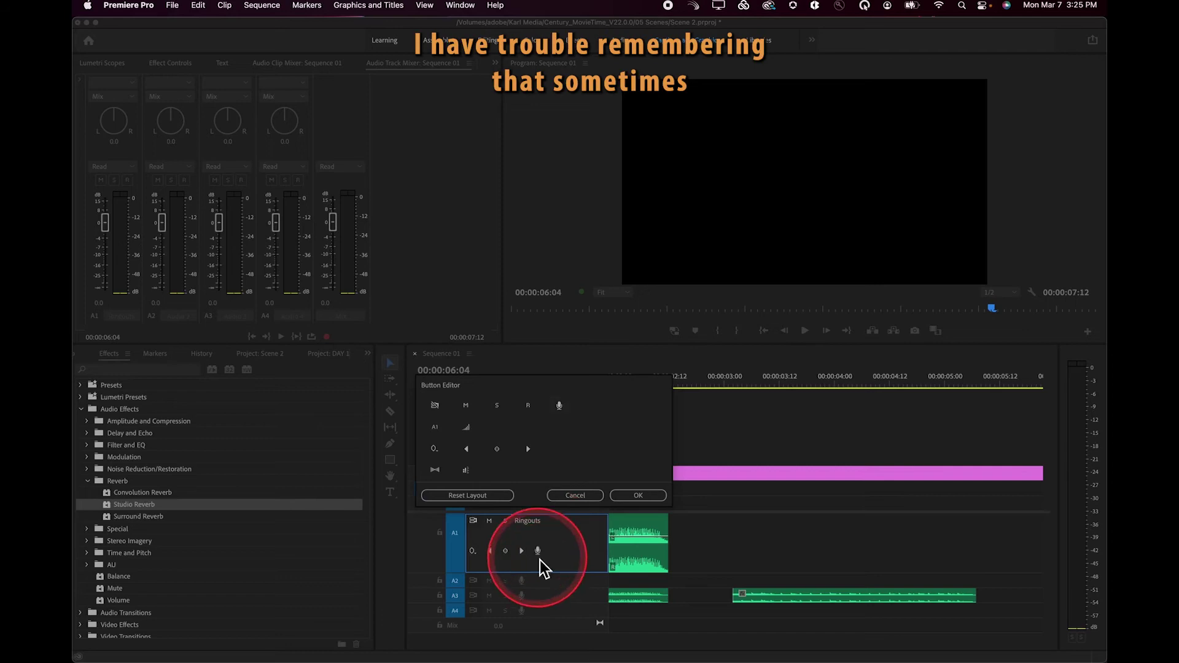
drag(471, 438, 436, 441)
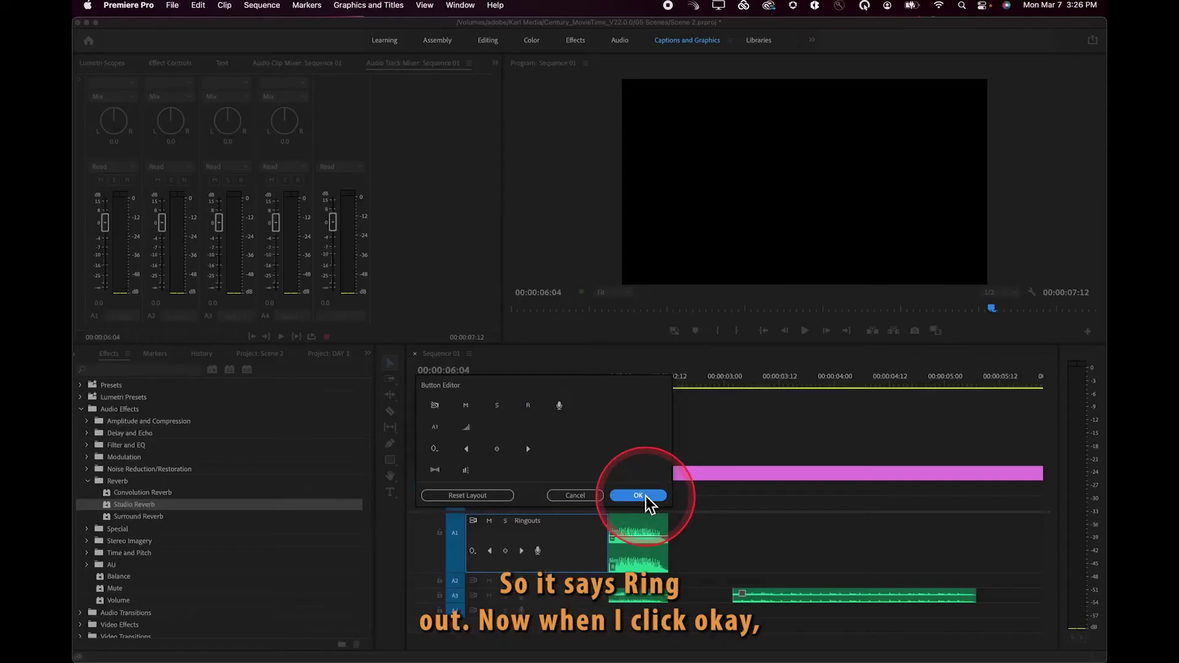
mouse_move(525, 652)
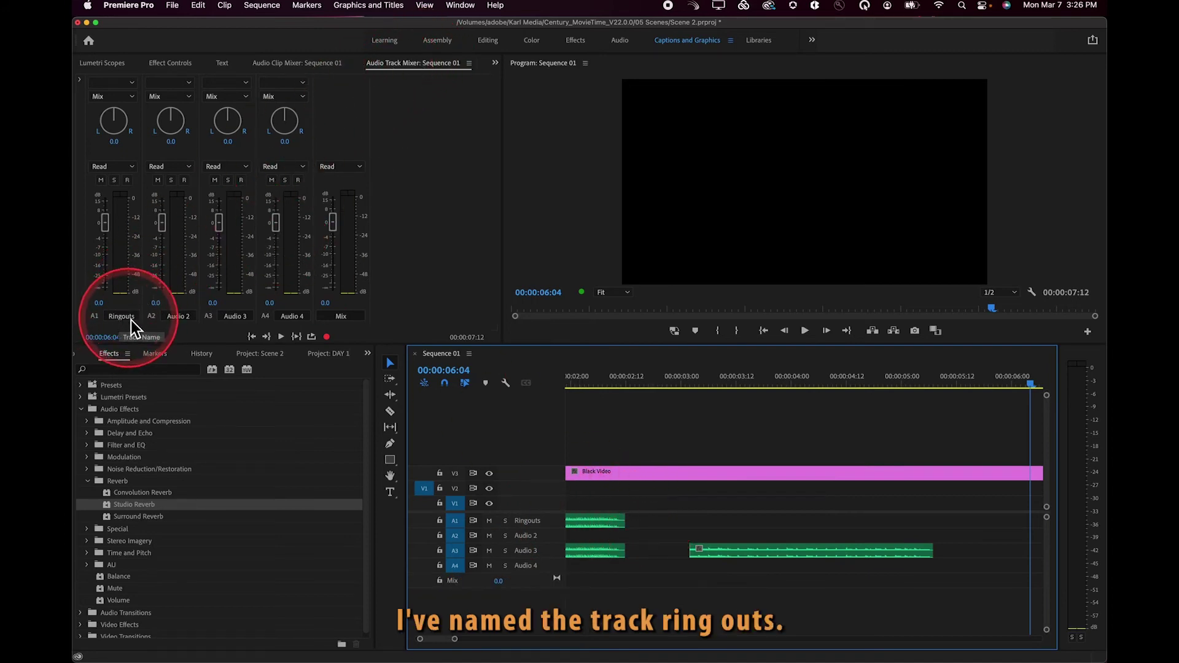
Expand the Audio Track Mixer's effects and sends area to show empty effect slots.
click(81, 81)
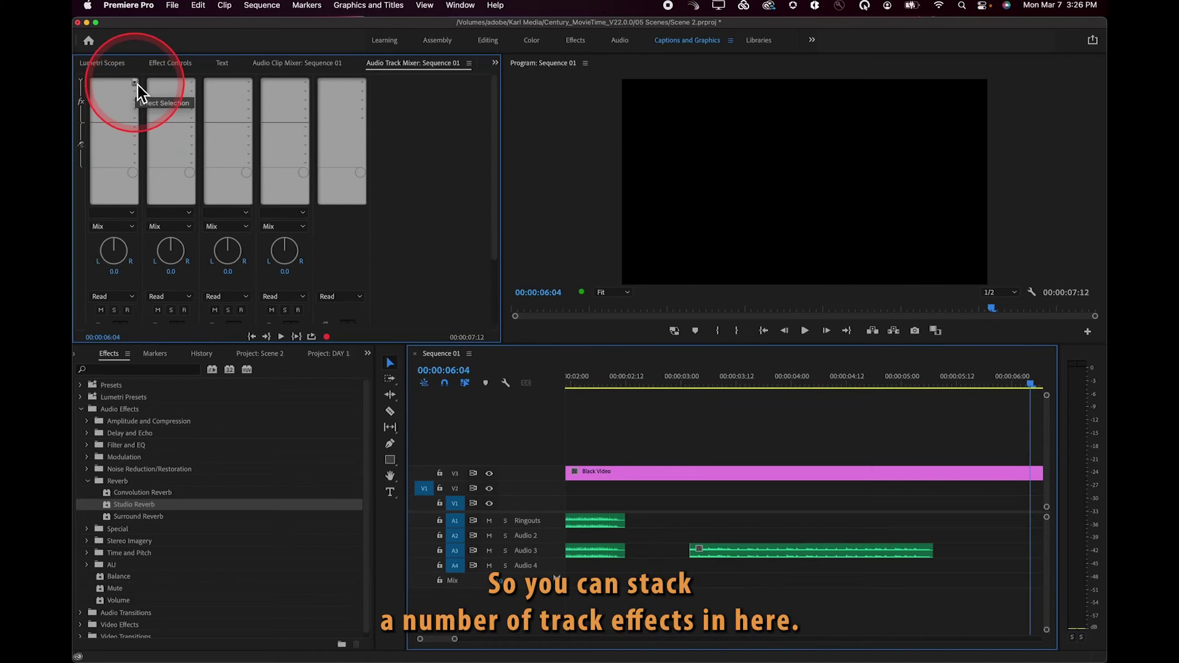
Insert Studio Reverb in the Ringouts track's first effect slot, set to the Great Hall preset.
click(134, 83)
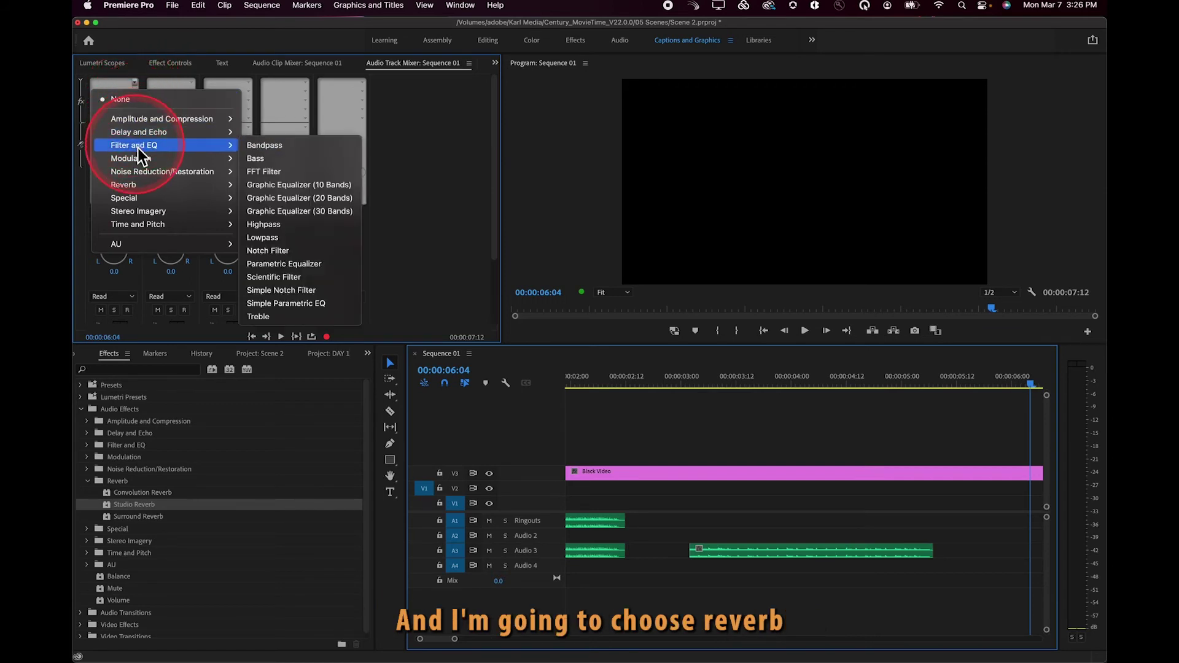
mouse_move(142, 187)
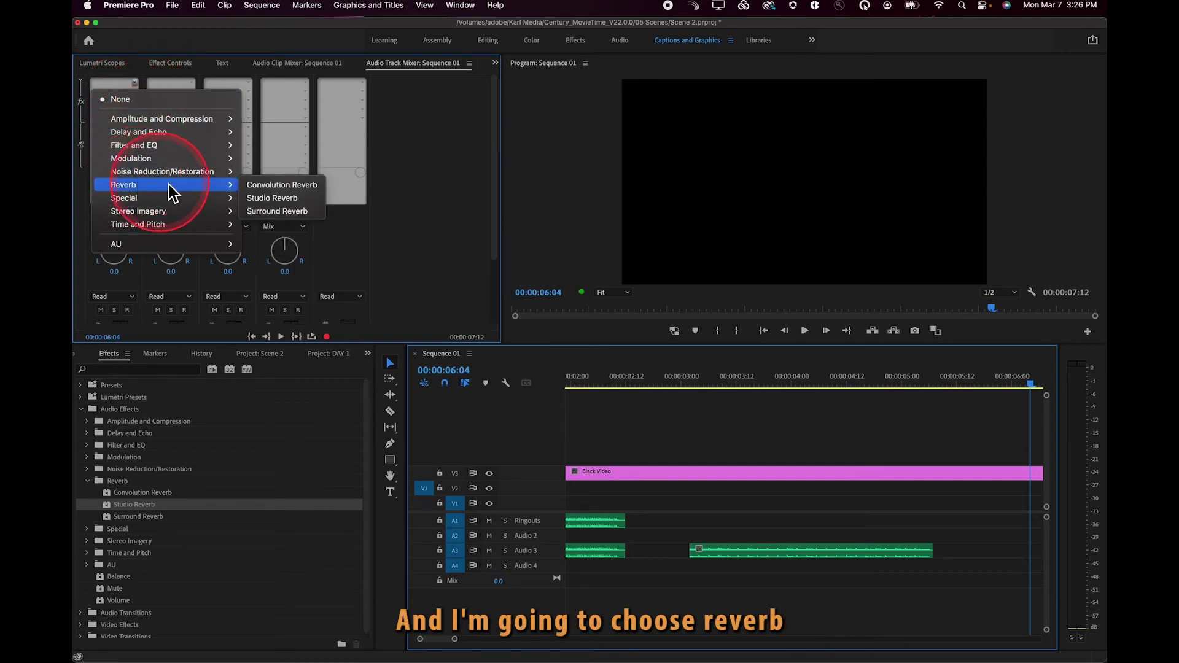
click(273, 199)
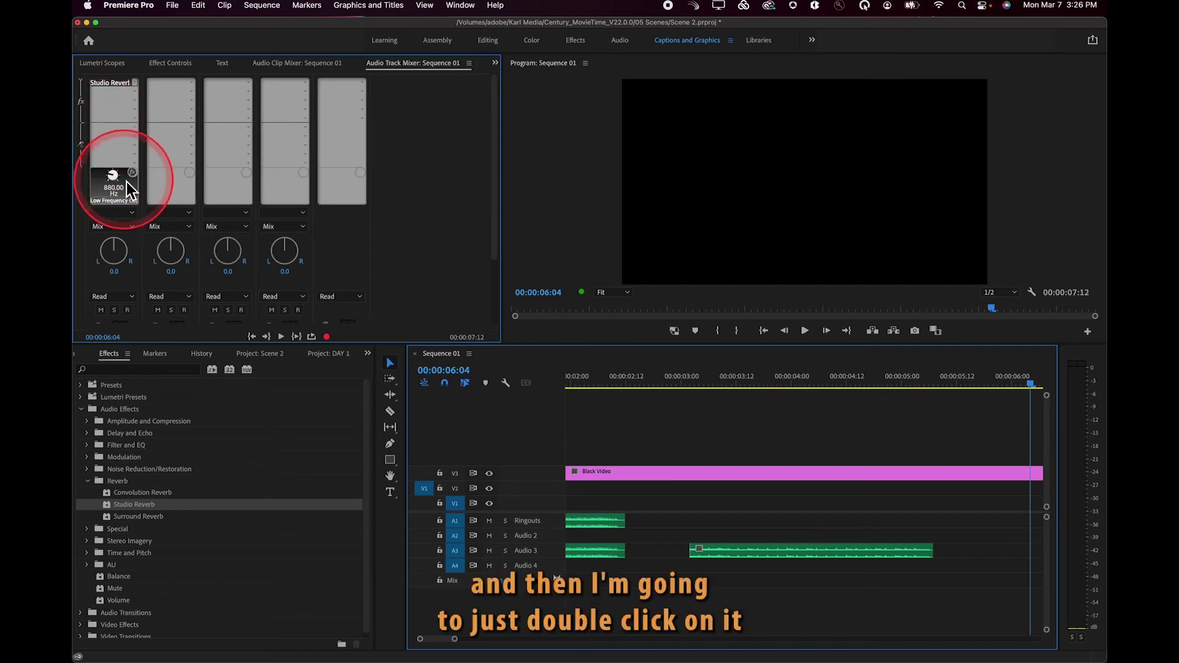
double_click(109, 83)
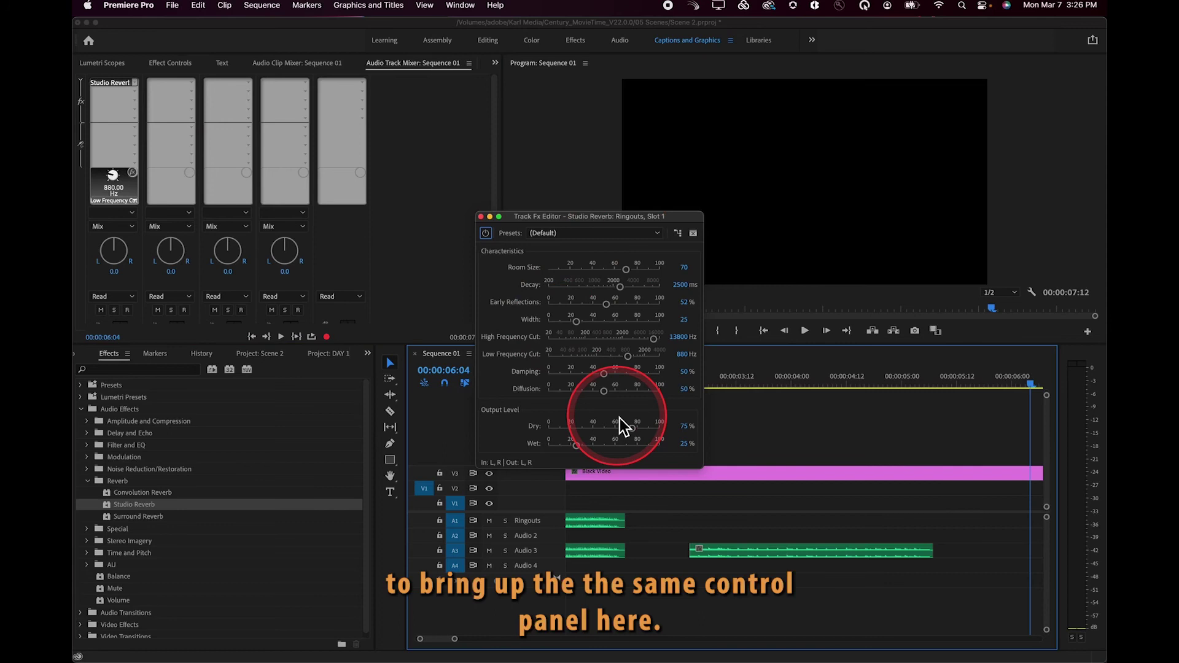
click(659, 234)
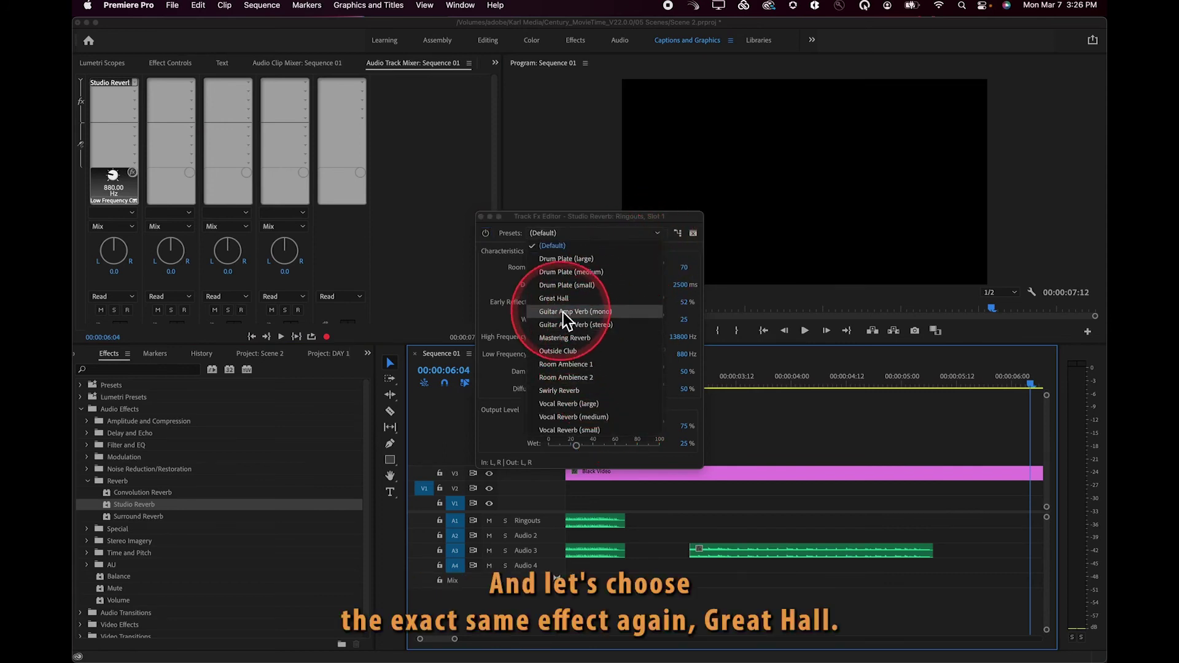
click(548, 300)
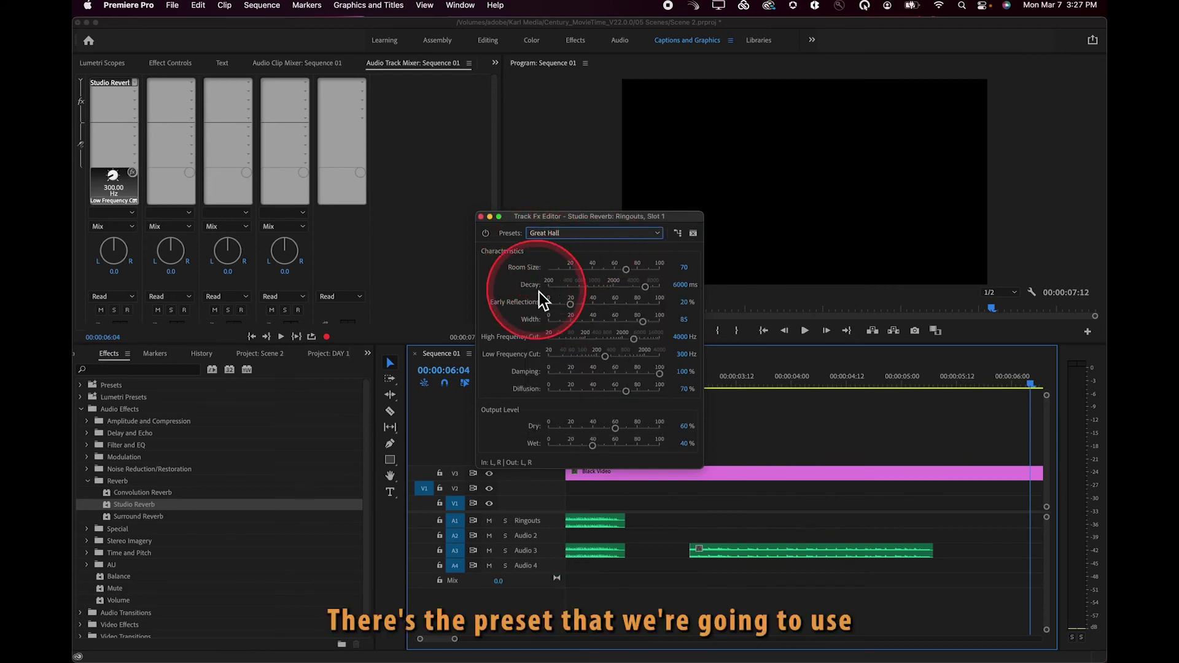
click(482, 217)
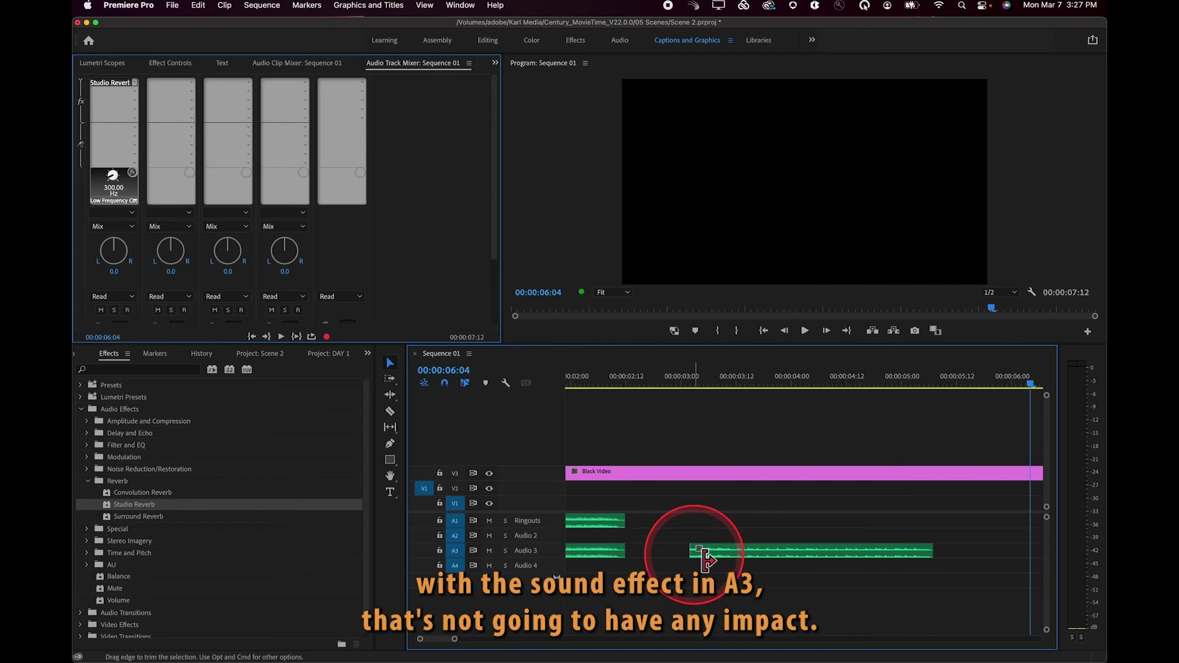
Move the ringing clip from A3 to the Ringouts track, previewing from 00:00:02:23 before and after.
click(682, 378)
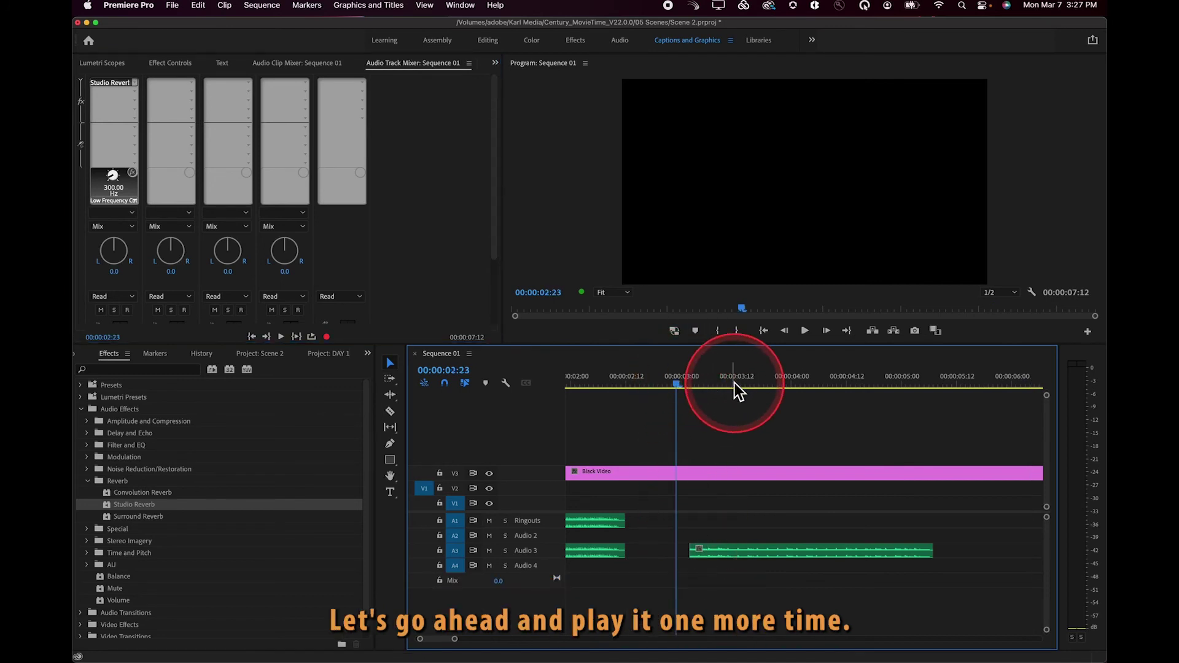
key(space)
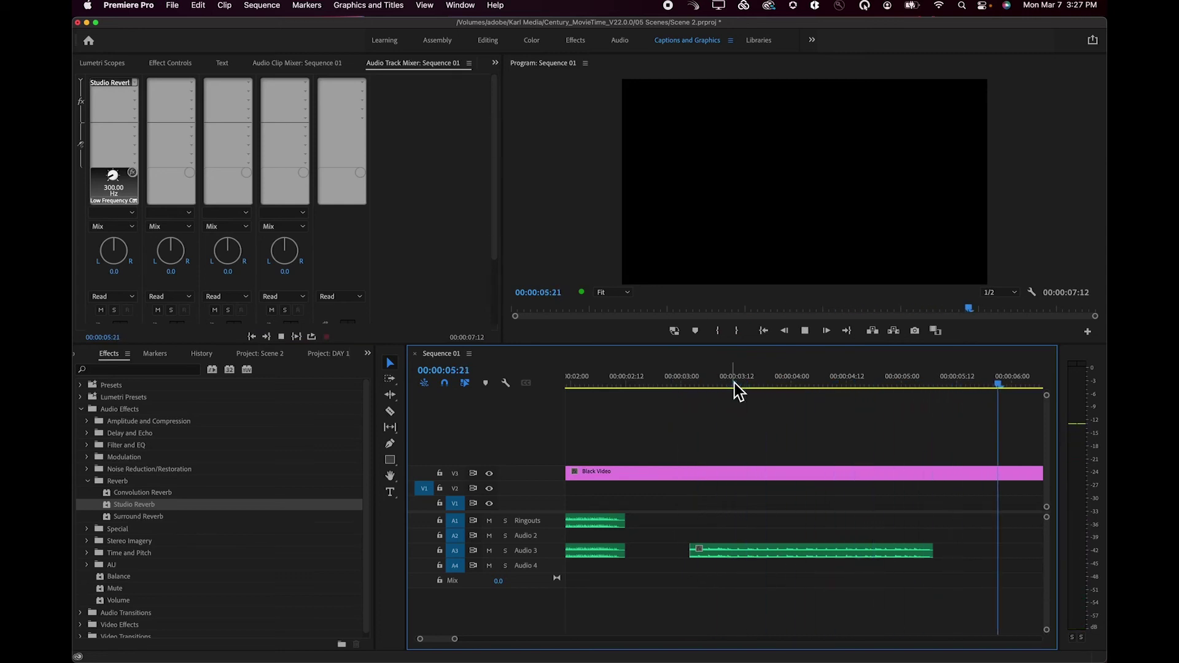
key(space)
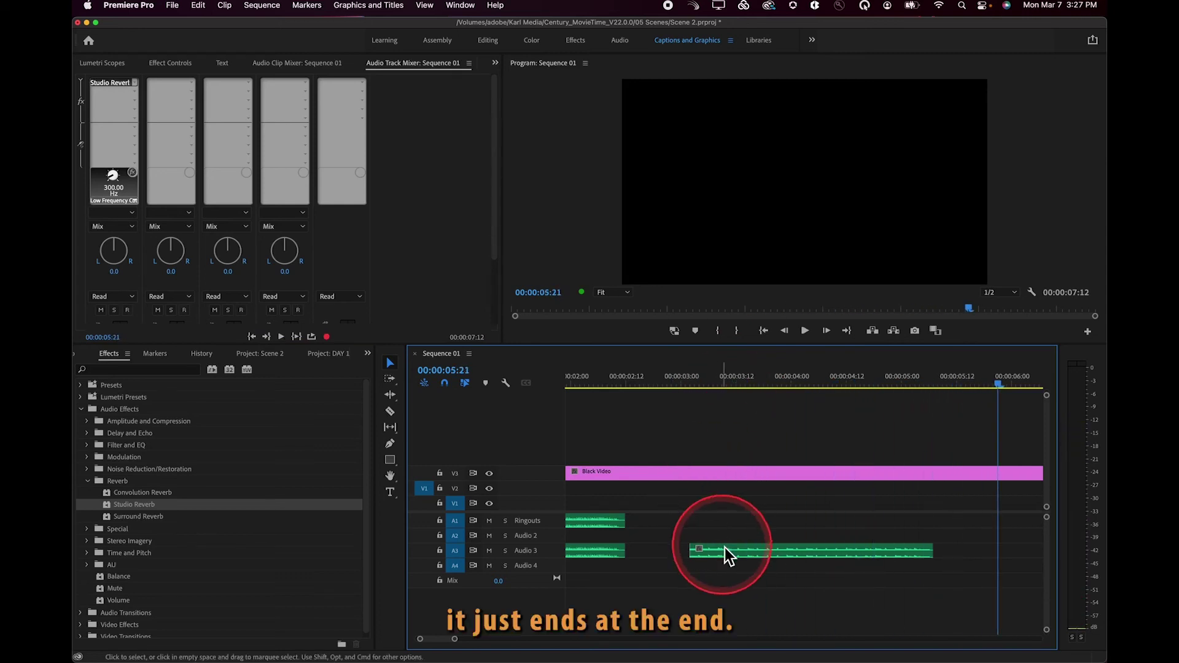
drag(725, 548, 724, 519)
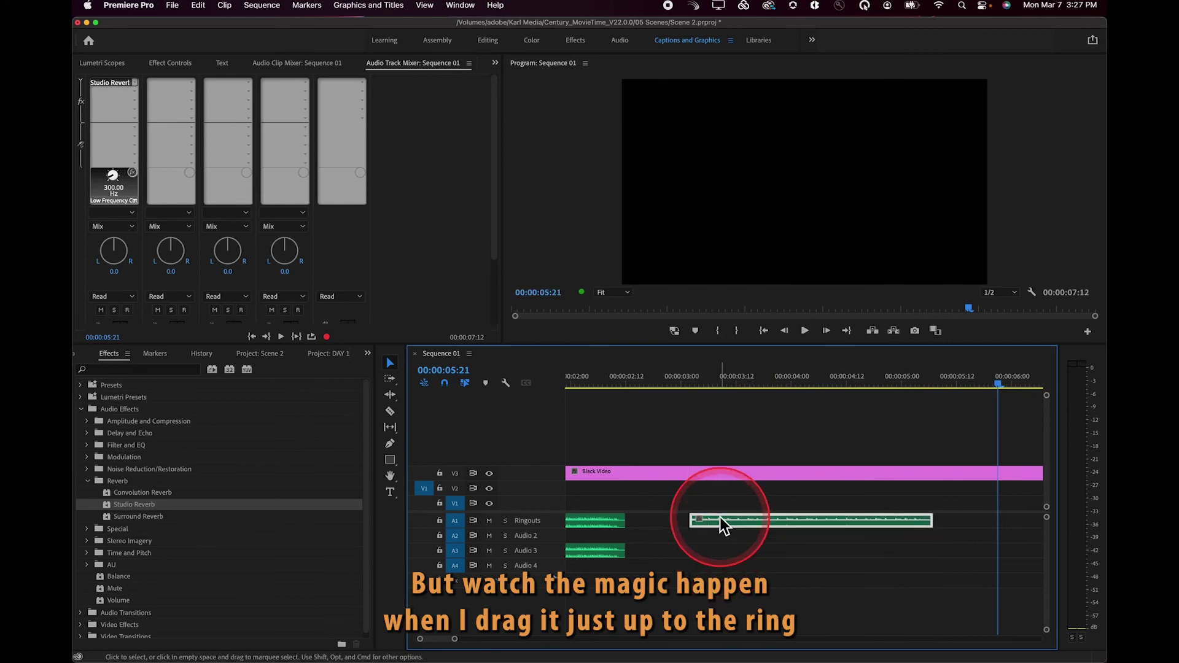
click(678, 381)
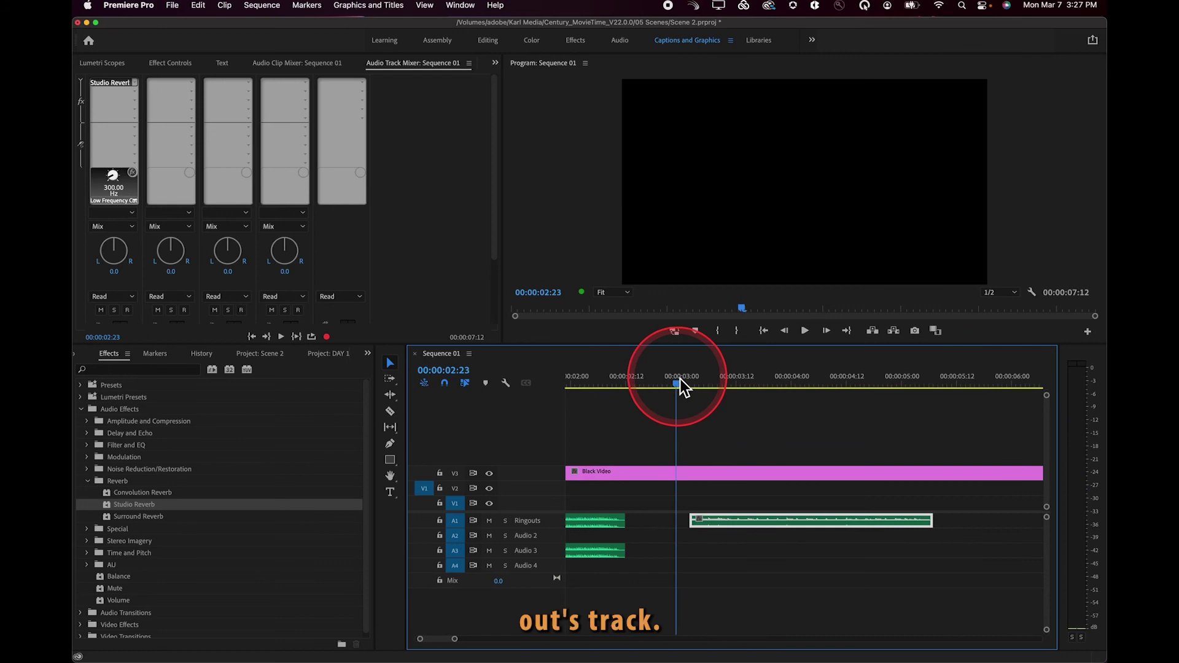
key(space)
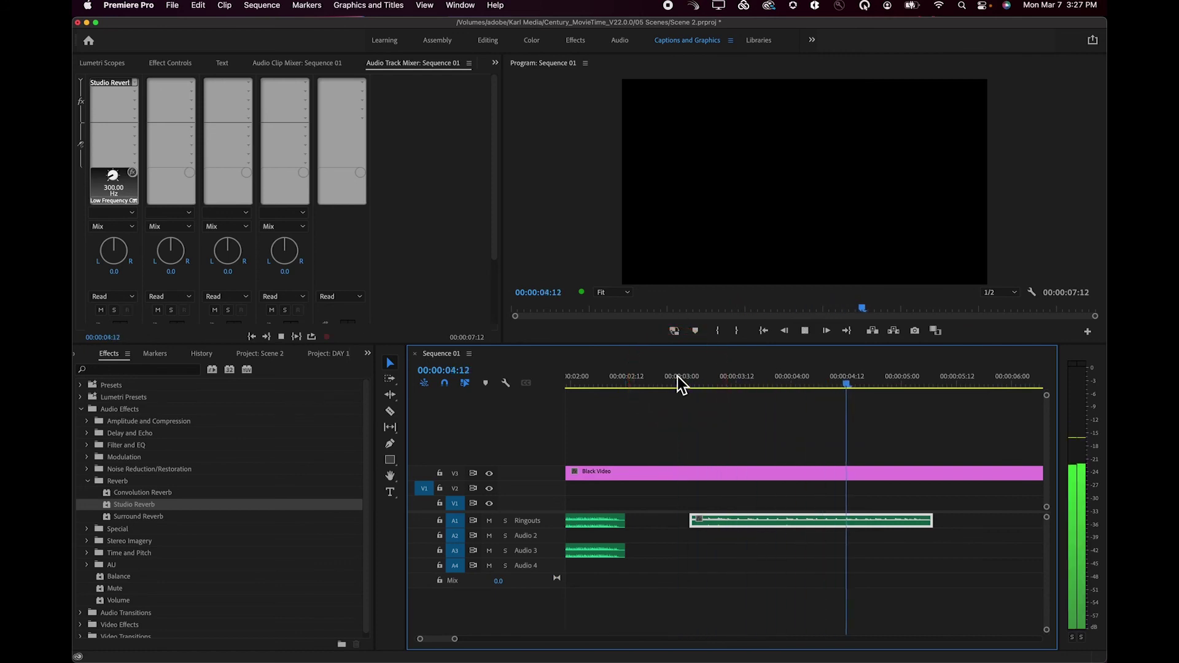